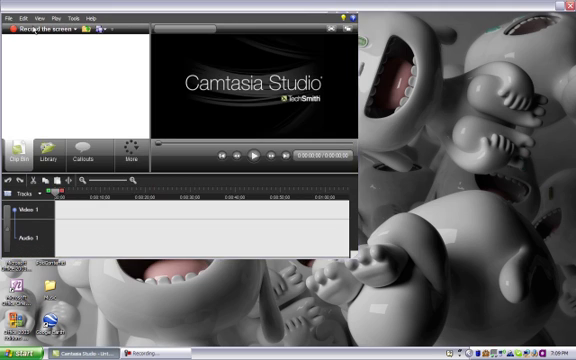
Maximize the Camtasia Studio 7 window showing the empty untitled project.
{"action": "double_click", "coordinate": [102, 9]}
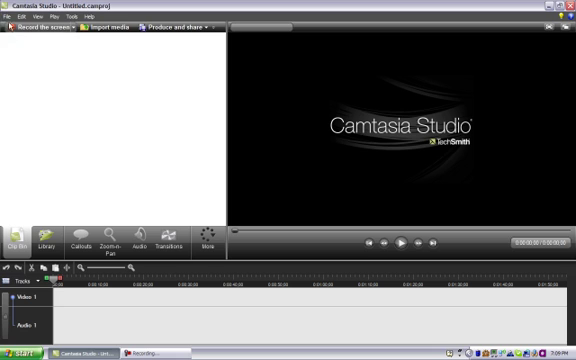
{"action": "left_click", "coordinate": [8, 17]}
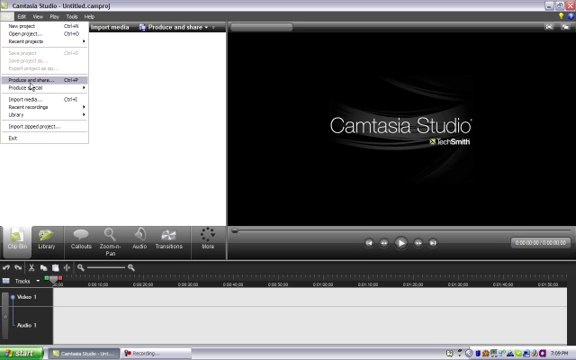
{"action": "left_click", "coordinate": [64, 85]}
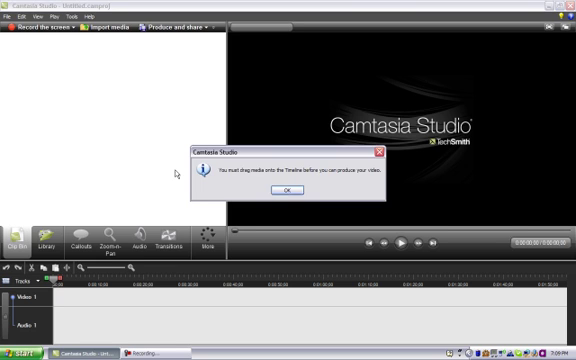
{"action": "left_click", "coordinate": [286, 190]}
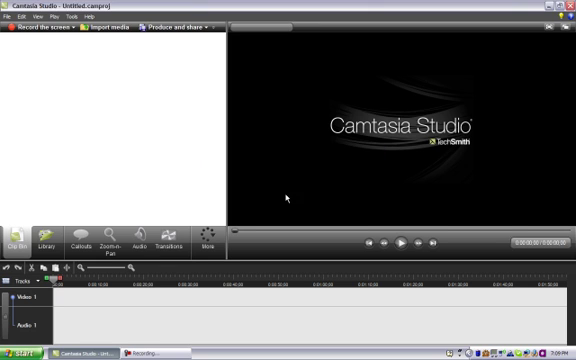
Open the Crsplace Camtasia project from the Dropbox Camtasia folder and check its dubstep audio clip.
{"action": "left_click", "coordinate": [6, 16]}
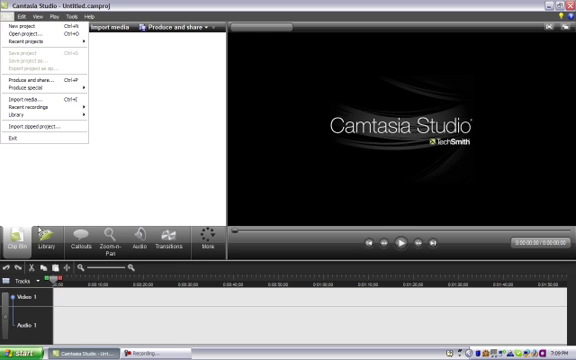
{"action": "left_click", "coordinate": [44, 36]}
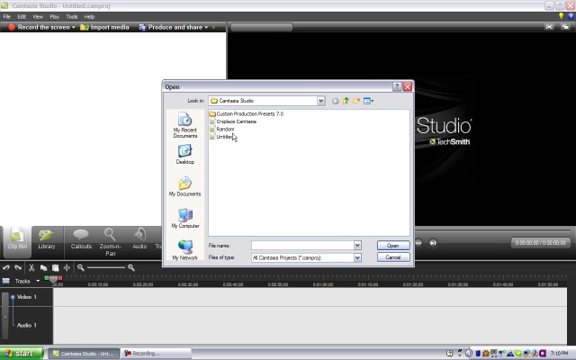
{"action": "double_click", "coordinate": [238, 124]}
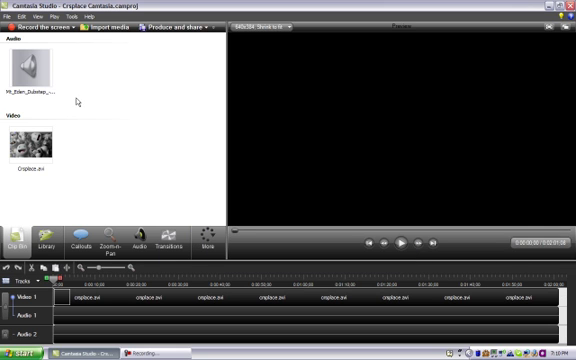
{"action": "left_click", "coordinate": [30, 70]}
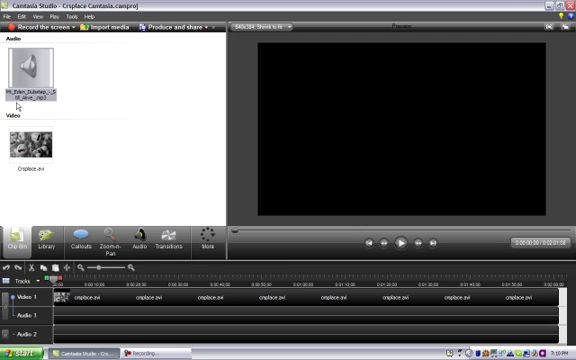
{"action": "left_click", "coordinate": [86, 96]}
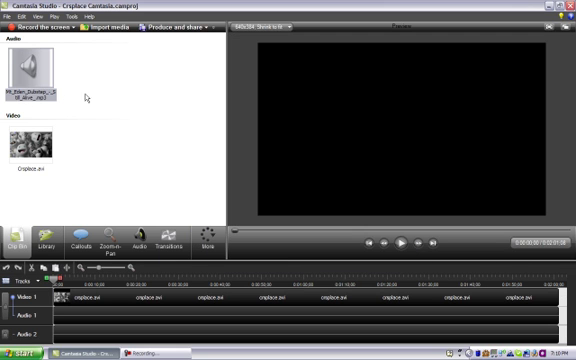
Produce the project with the Web MP4 preset as 'Crsplace Camtasia' in My Videos.
{"action": "left_click", "coordinate": [6, 16]}
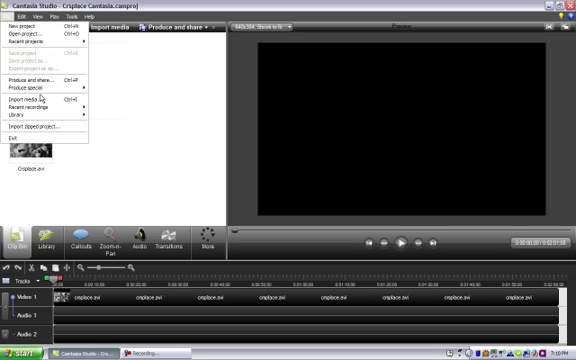
{"action": "left_click", "coordinate": [123, 89]}
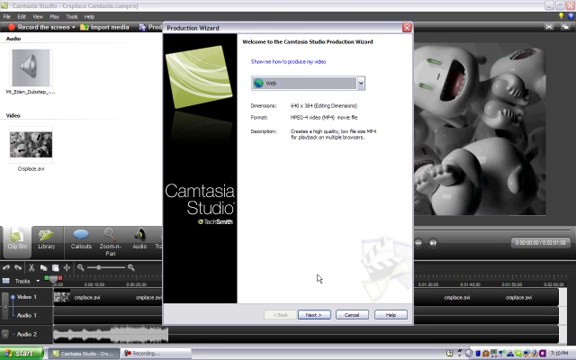
{"action": "left_click", "coordinate": [313, 315]}
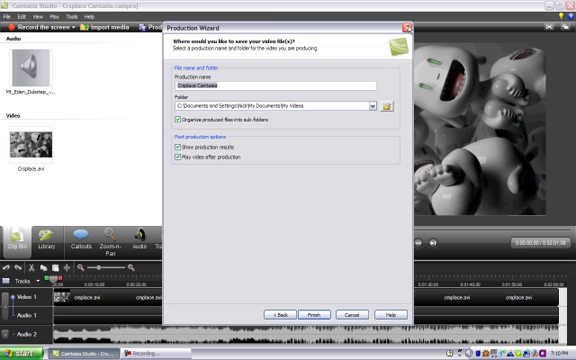
{"action": "left_click", "coordinate": [407, 28]}
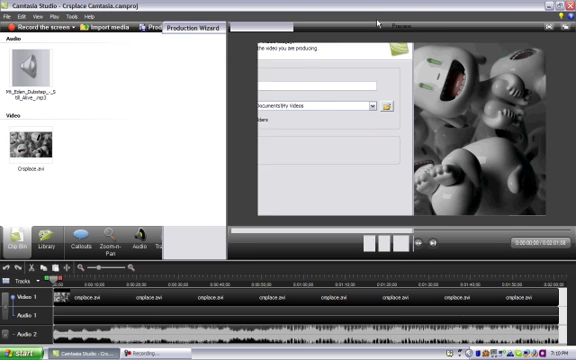